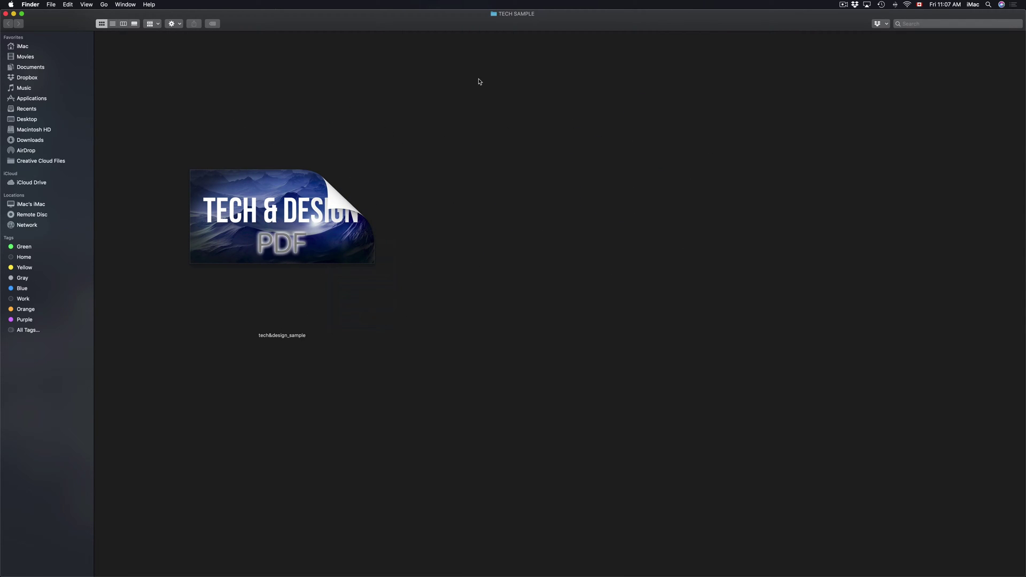
# Step: Open tech&design_sample in Preview from its Finder context menu
pyautogui.rightClick(324, 225)
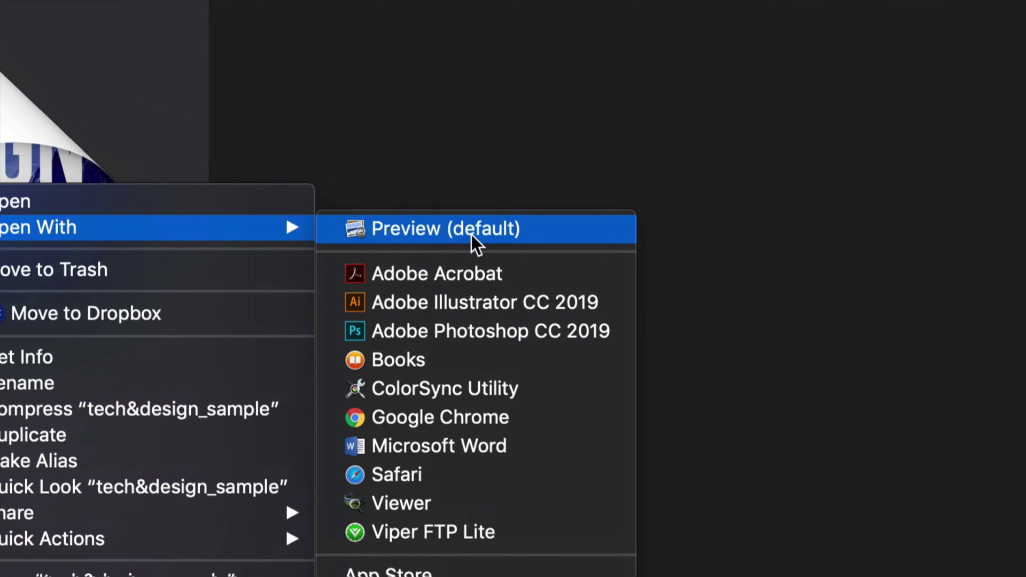
pyautogui.moveTo(270, 231)
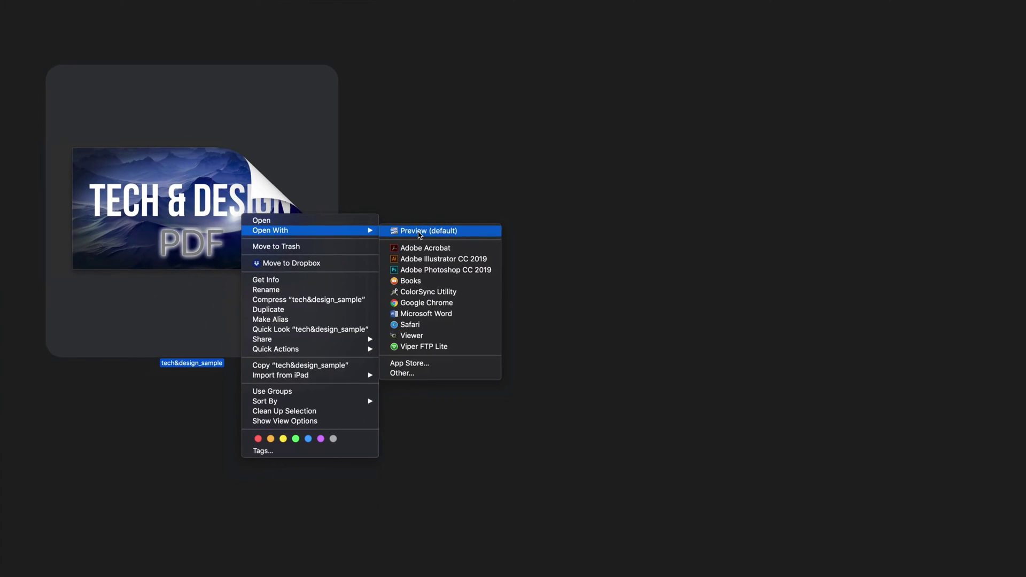
pyautogui.click(410, 138)
# Step: Open the Export dialog for tech&design_sample from Preview's File menu
pyautogui.rightClick(242, 200)
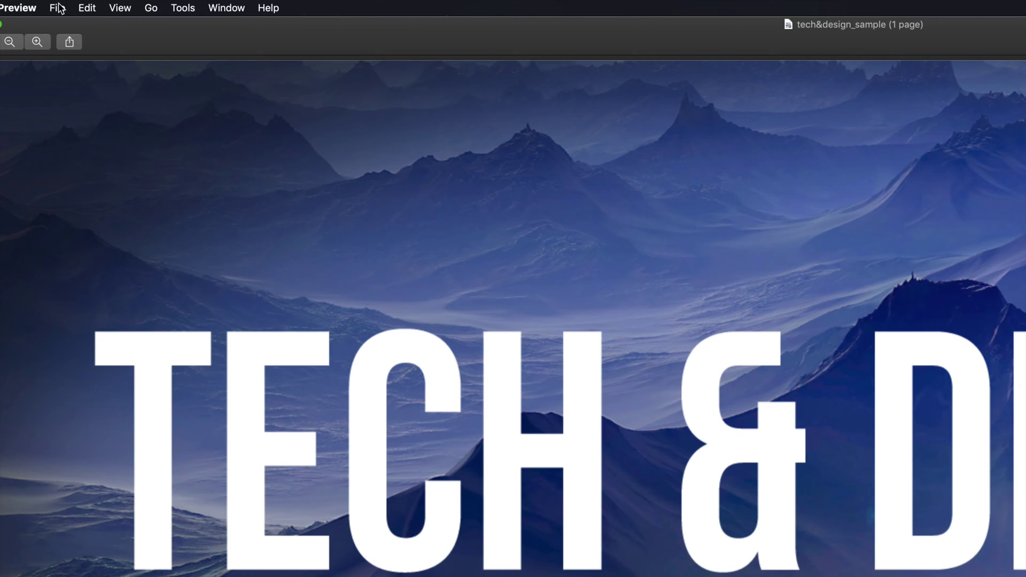
pyautogui.click(58, 8)
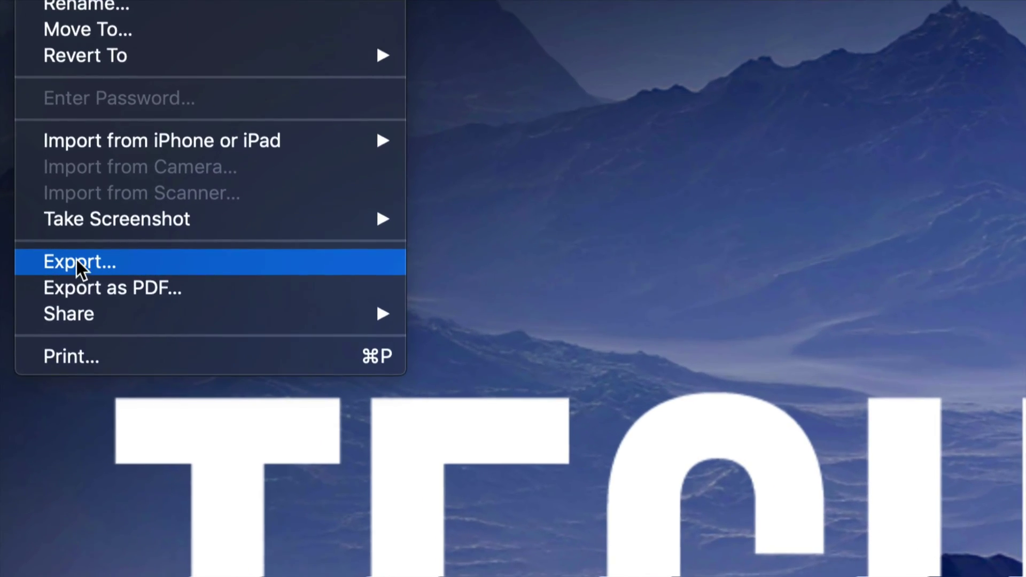
pyautogui.click(73, 262)
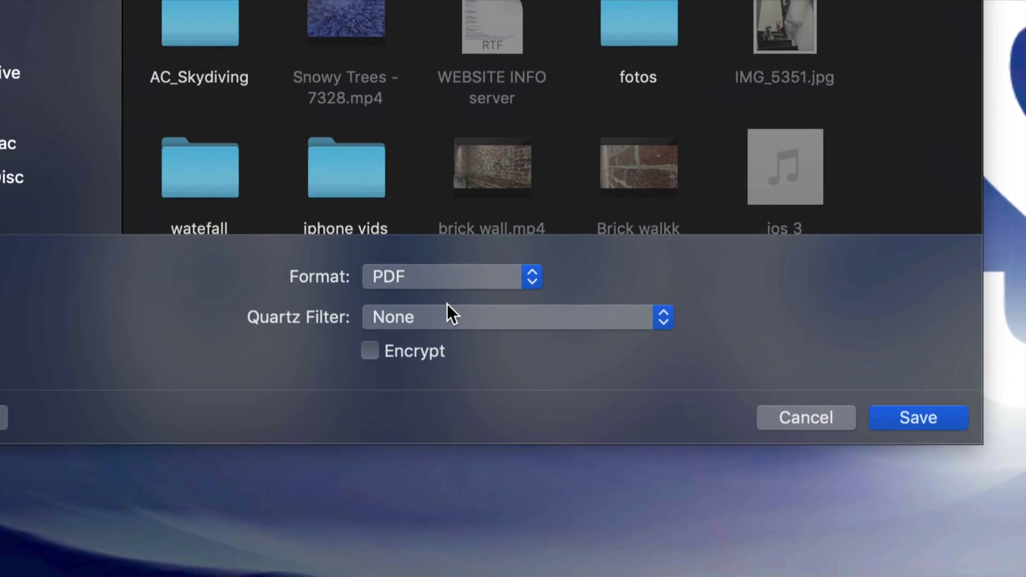
# Step: Change the export format from PDF to JPEG
pyautogui.click(536, 274)
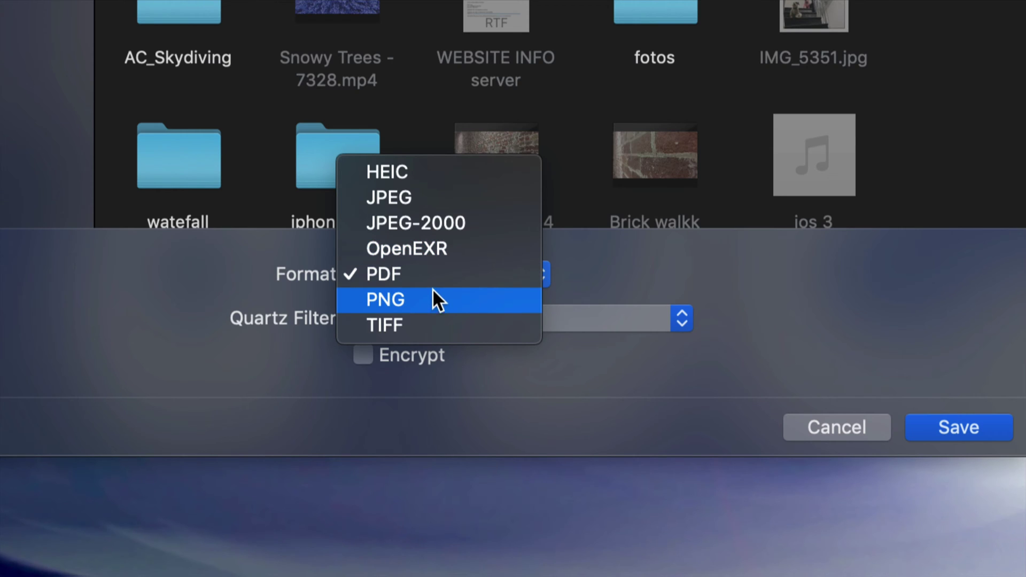
pyautogui.click(428, 197)
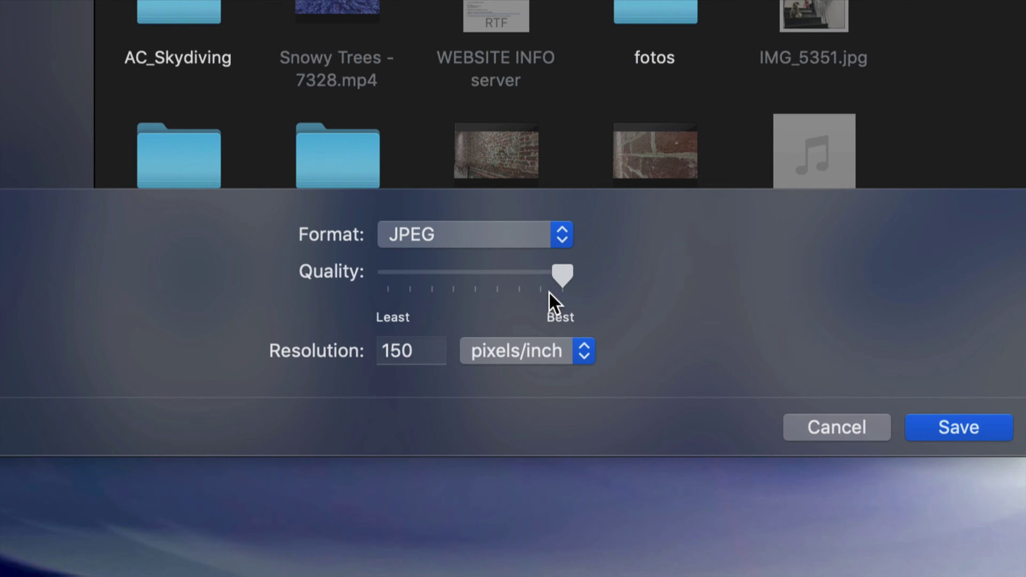
# Step: Lower JPEG quality, set resolution to 72 pixels/inch, and save into TECH SAMPLE
pyautogui.click(474, 276)
pyautogui.moveTo(473, 276); pyautogui.dragTo(426, 275)
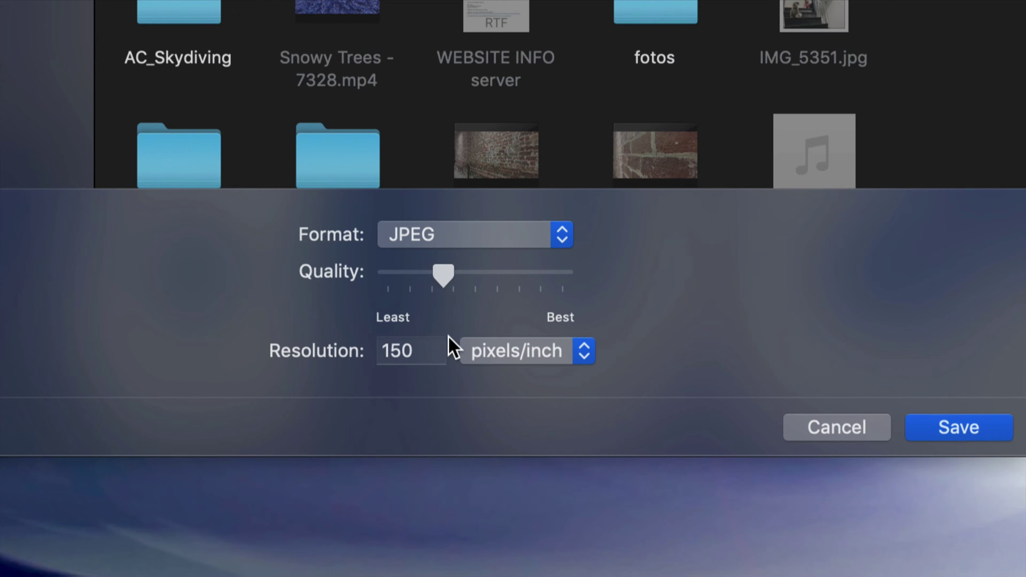
pyautogui.click(417, 353)
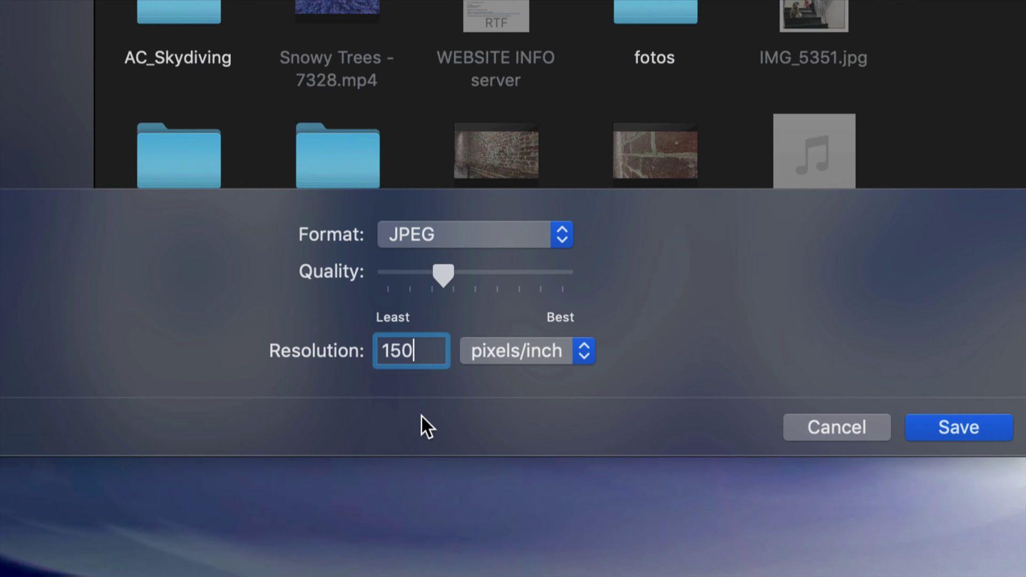
pyautogui.moveTo(422, 353); pyautogui.dragTo(355, 353)
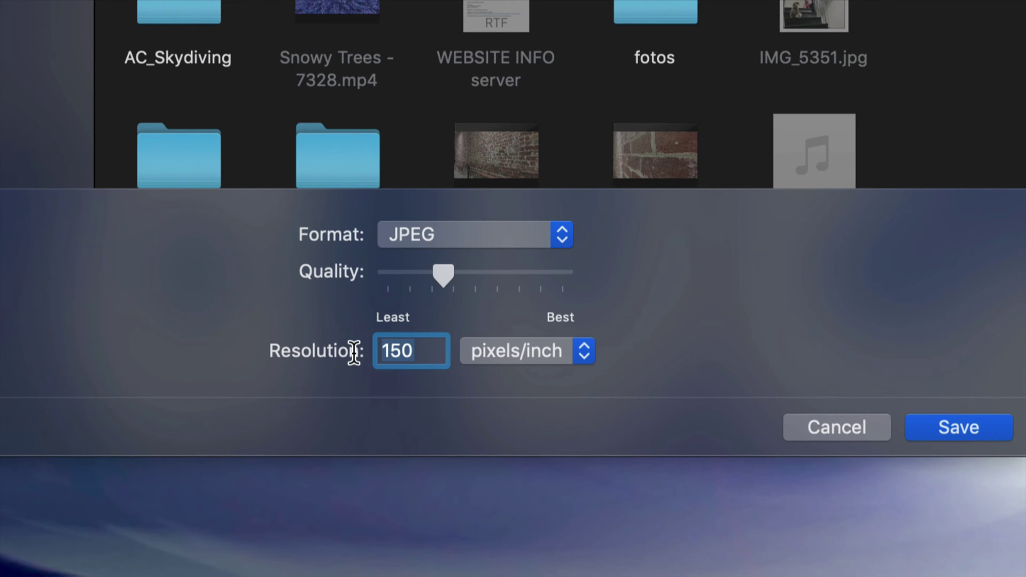
pyautogui.write('72')
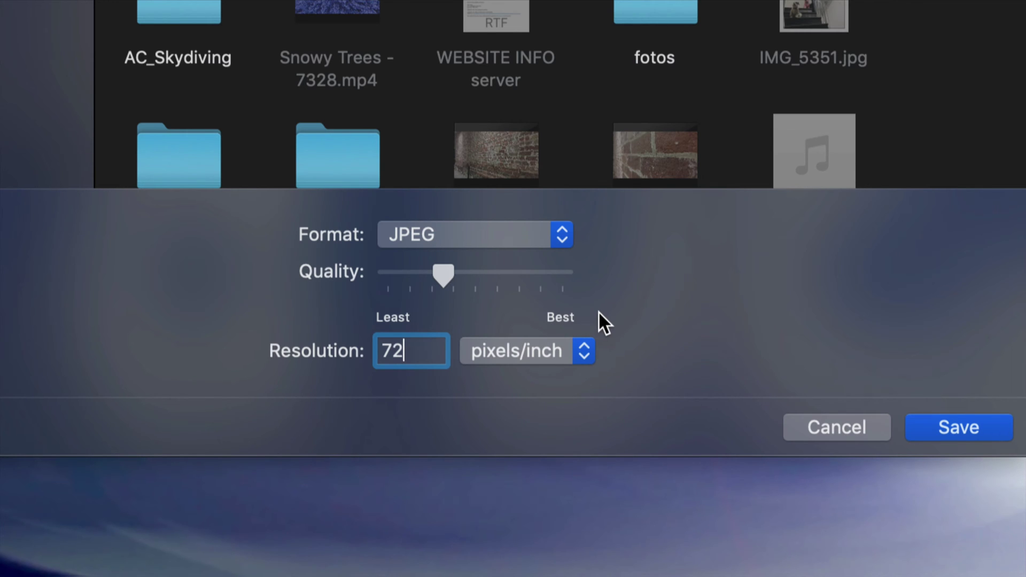
pyautogui.moveTo(421, 350); pyautogui.dragTo(367, 349)
pyautogui.write('150')
pyautogui.press('BackSpace')
pyautogui.press('BackSpace')
pyautogui.press('BackSpace')
pyautogui.write('300')
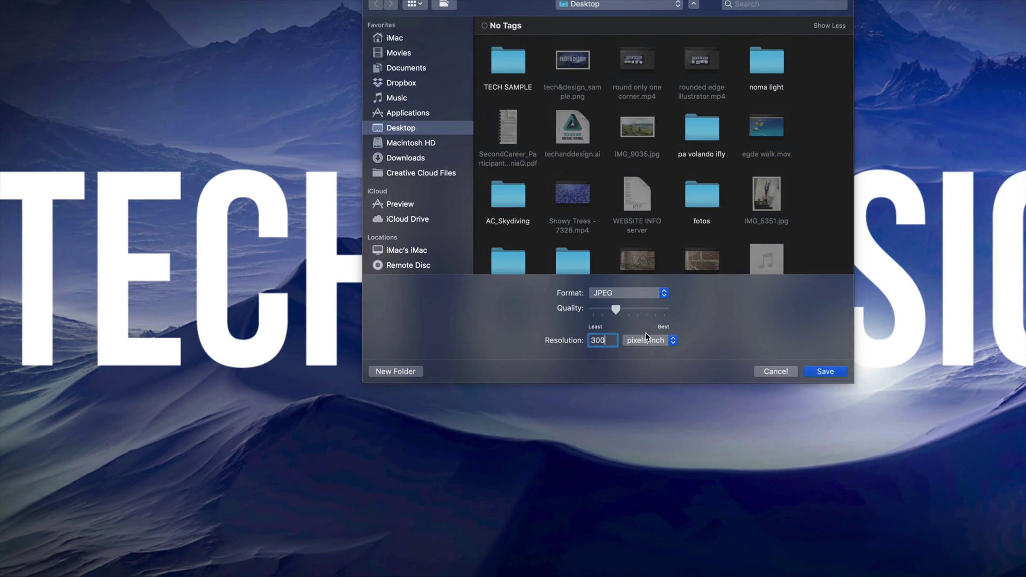
pyautogui.write('72')
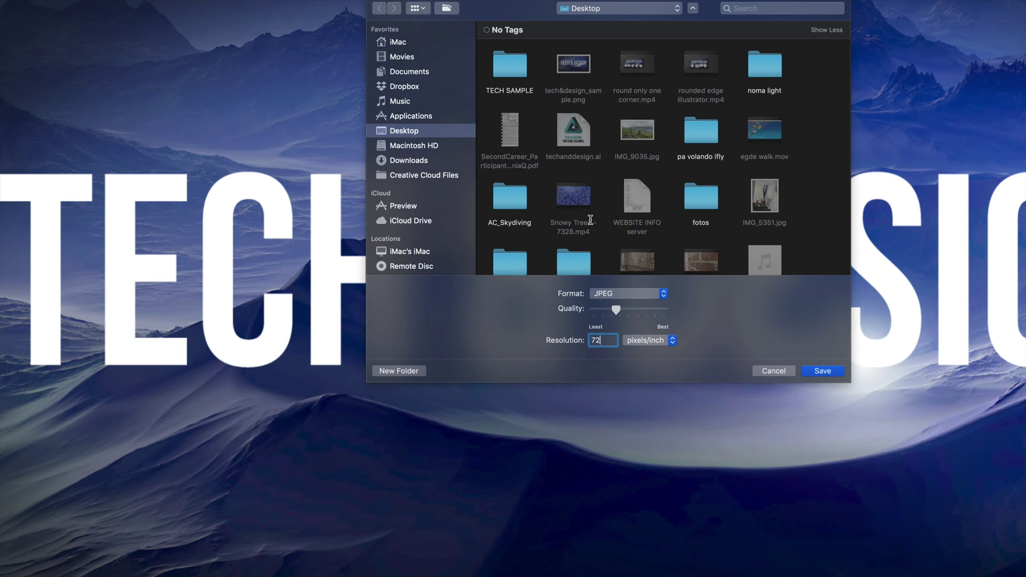
pyautogui.doubleClick(517, 66)
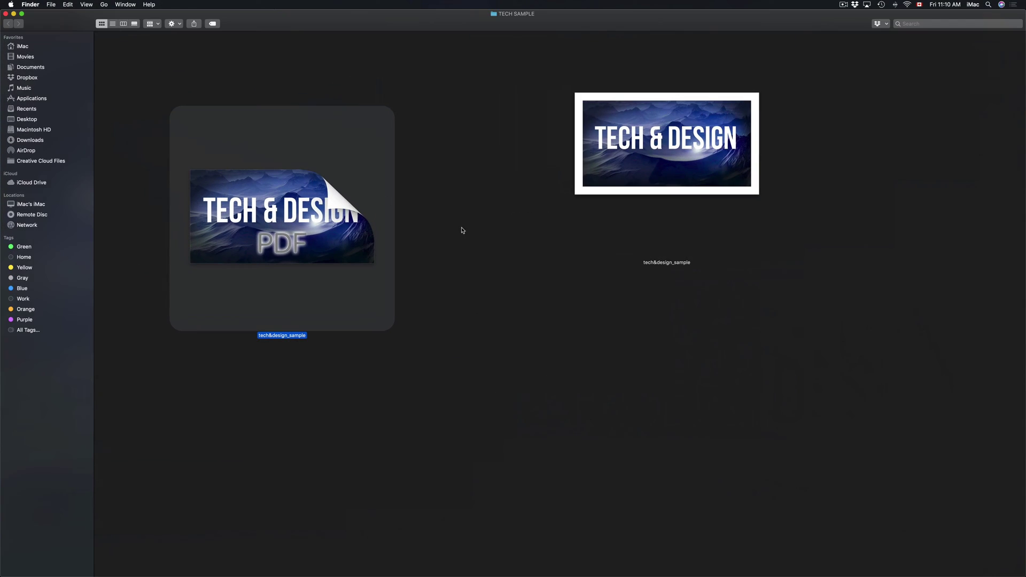
# Step: Place the JPEG beside the PDF, view it in Preview, then return to TECH SAMPLE
pyautogui.moveTo(694, 169); pyautogui.dragTo(576, 253)
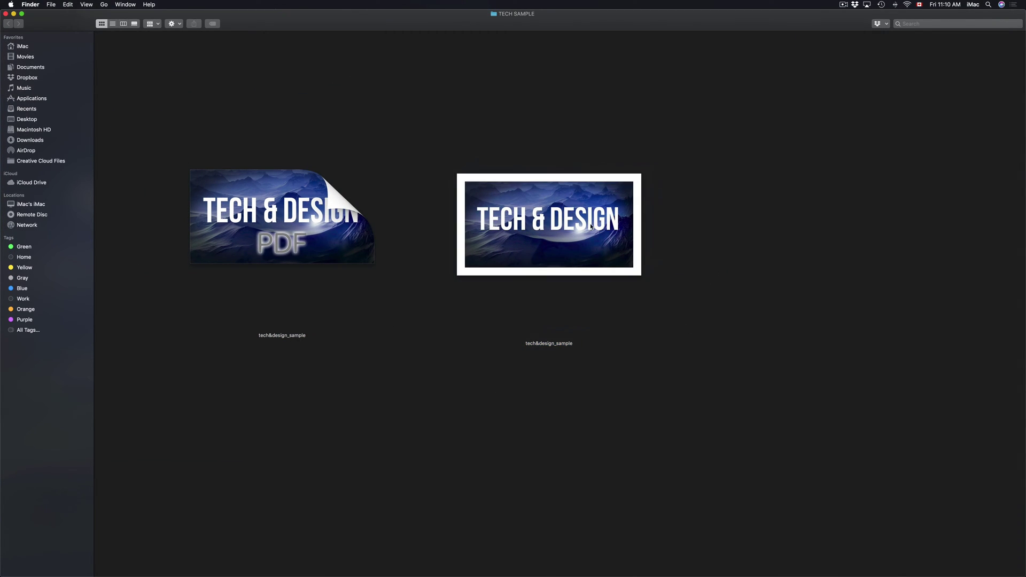
pyautogui.press('super+o')
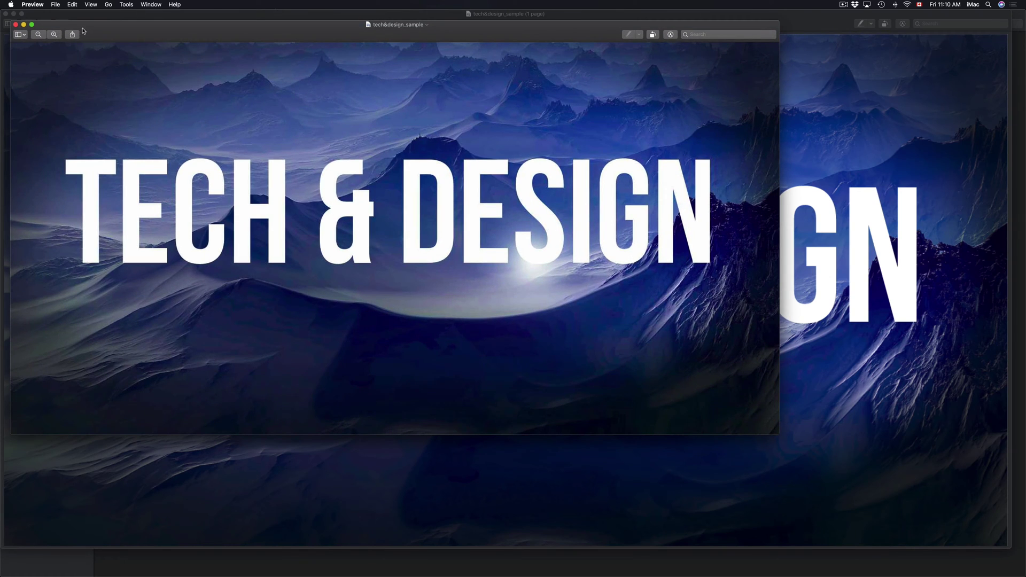
pyautogui.moveTo(83, 32); pyautogui.dragTo(217, 101)
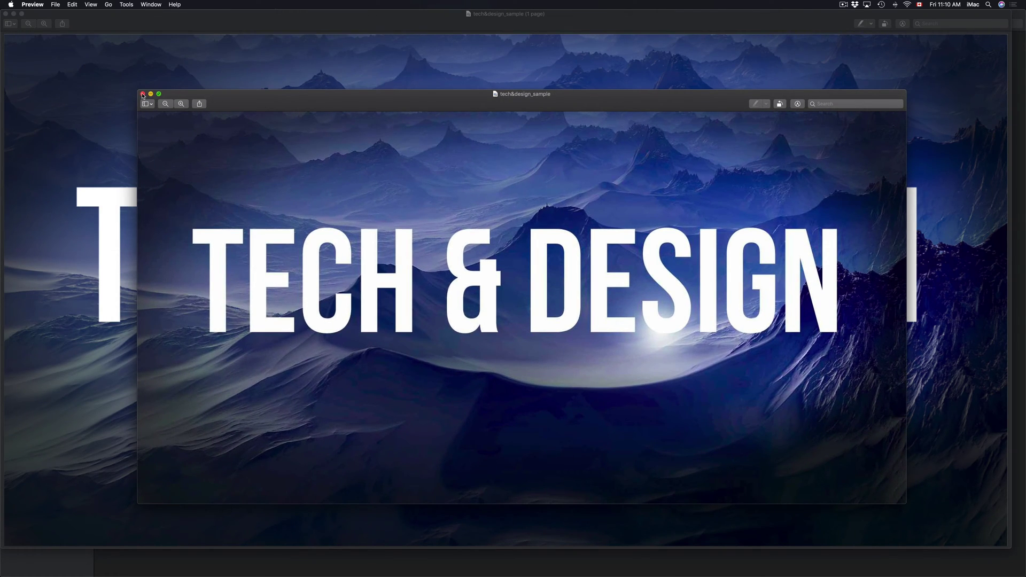
pyautogui.hotkey('ctrl', 'Up')
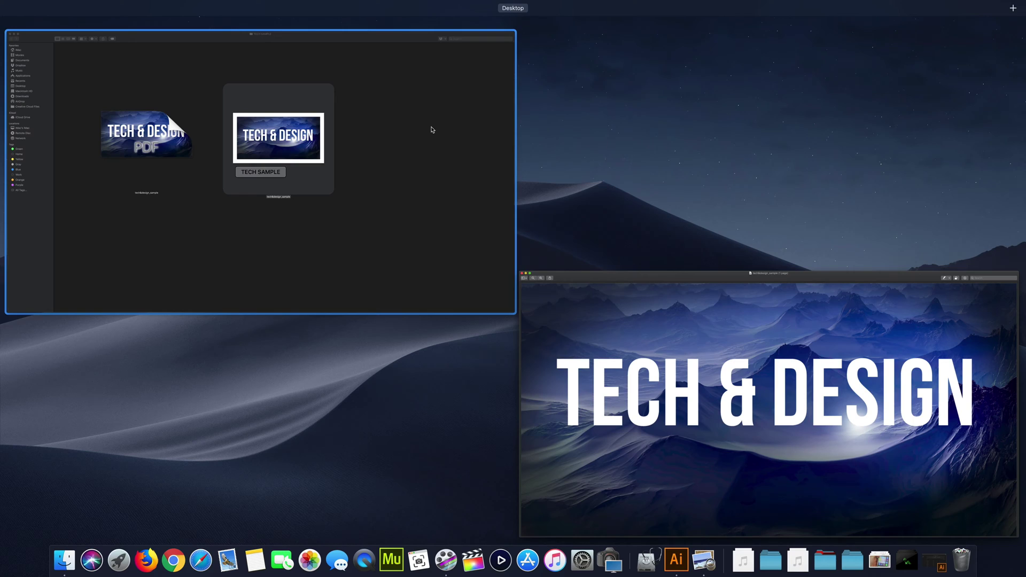
pyautogui.click(431, 128)
pyautogui.rightClick(505, 200)
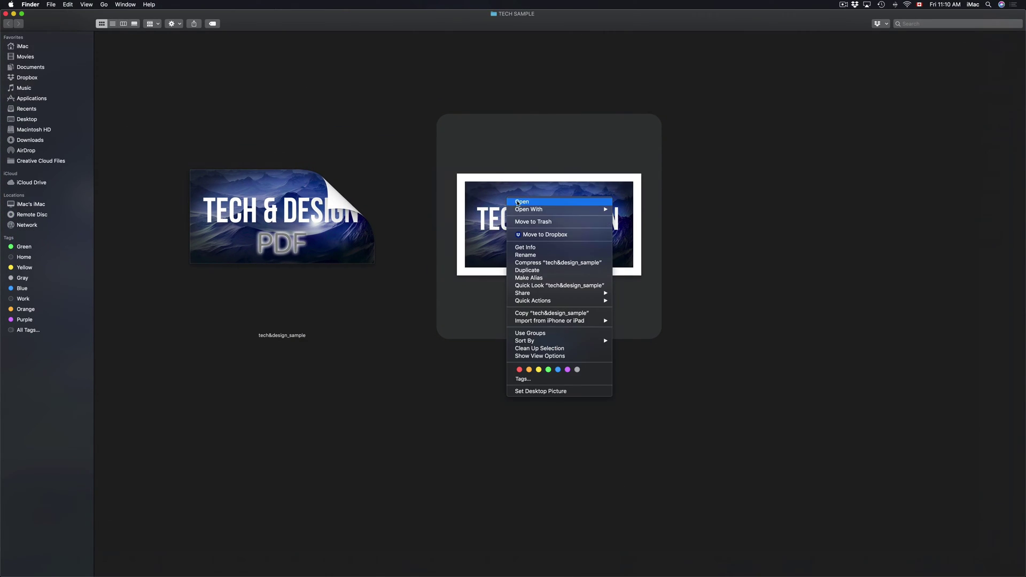
pyautogui.click(545, 247)
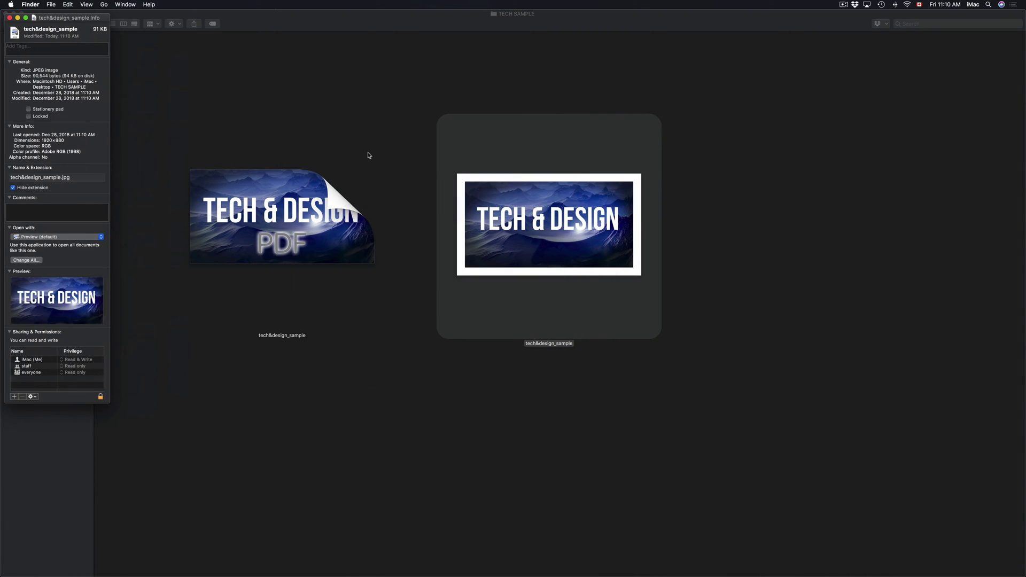
pyautogui.moveTo(106, 33); pyautogui.dragTo(430, 91)
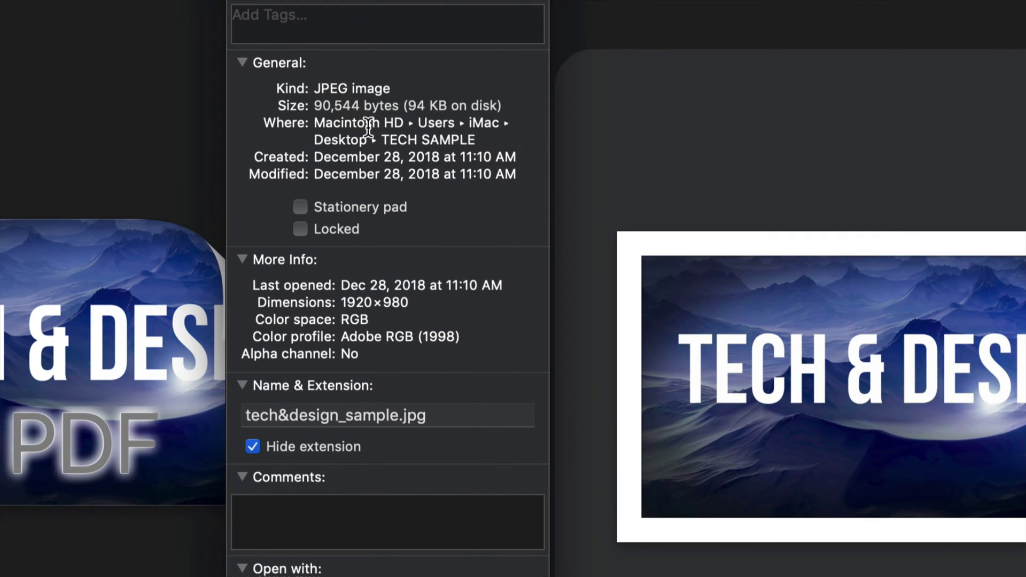
pyautogui.moveTo(315, 88); pyautogui.dragTo(501, 105)
pyautogui.moveTo(371, 105); pyautogui.dragTo(322, 105)
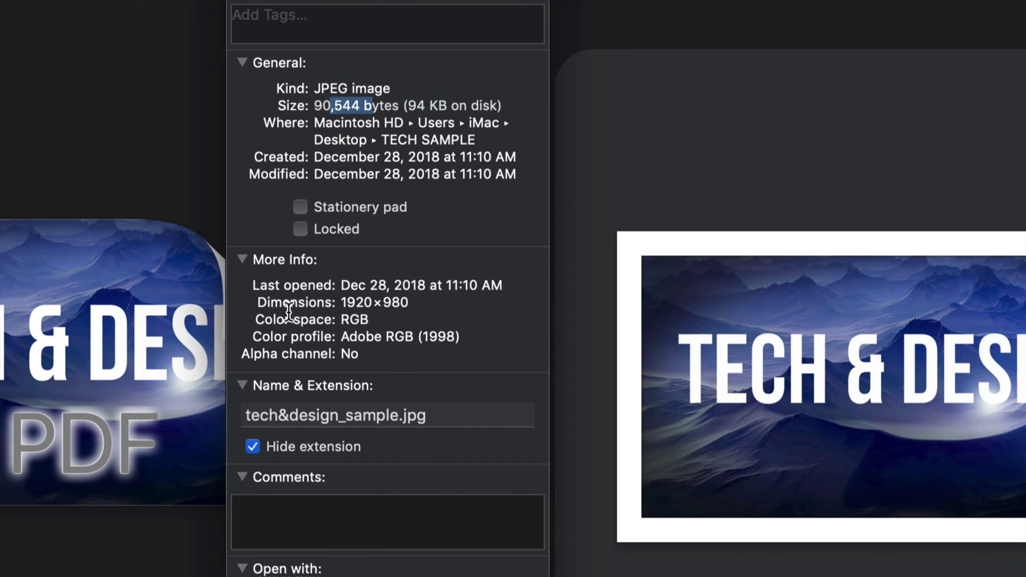
pyautogui.click(269, 302)
pyautogui.moveTo(269, 303); pyautogui.dragTo(335, 303)
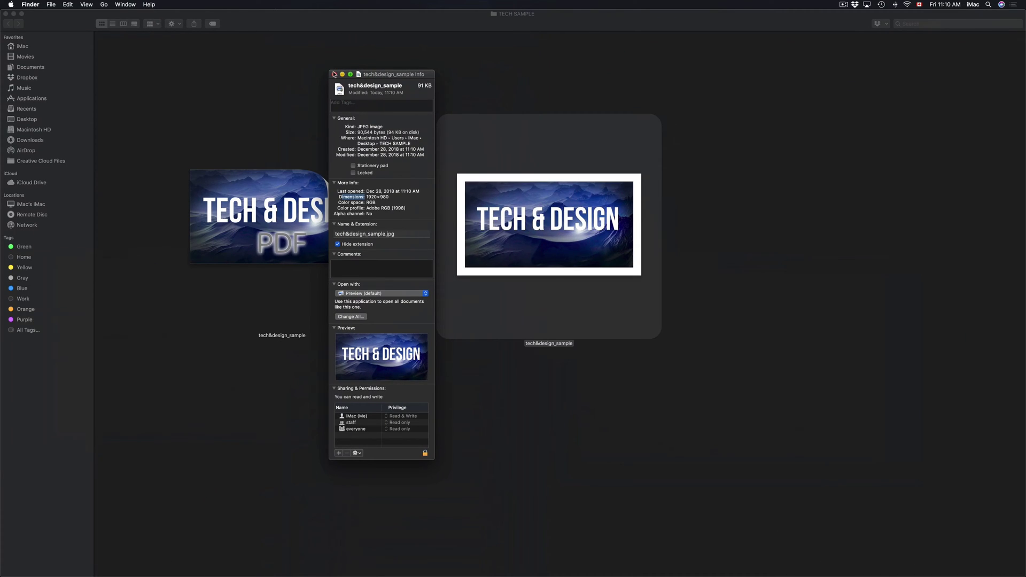
pyautogui.click(335, 74)
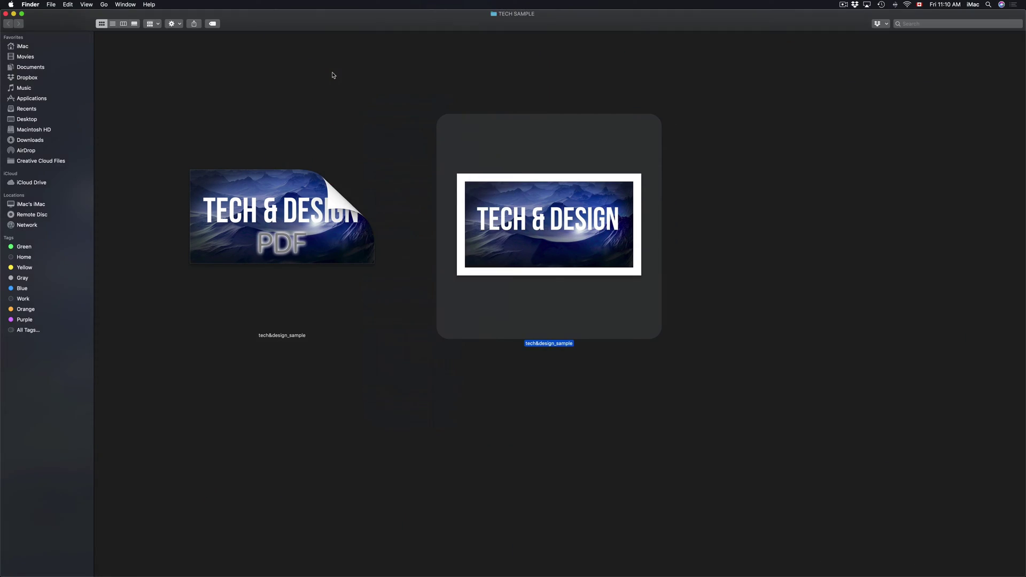
# Step: Deselect the JPEG and open the tech&design_sample PDF in Preview
pyautogui.click(419, 392)
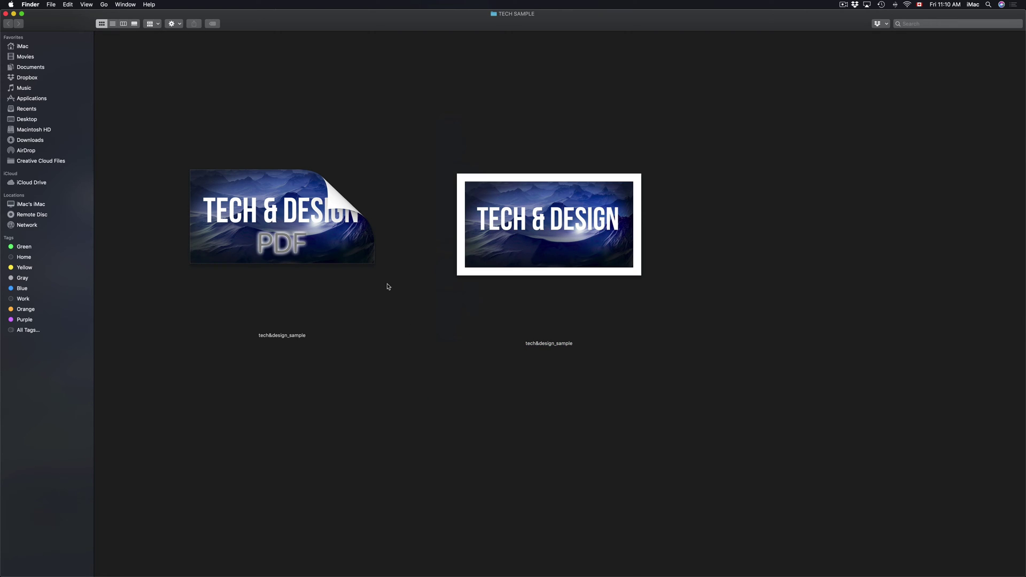
pyautogui.rightClick(298, 217)
pyautogui.click(324, 144)
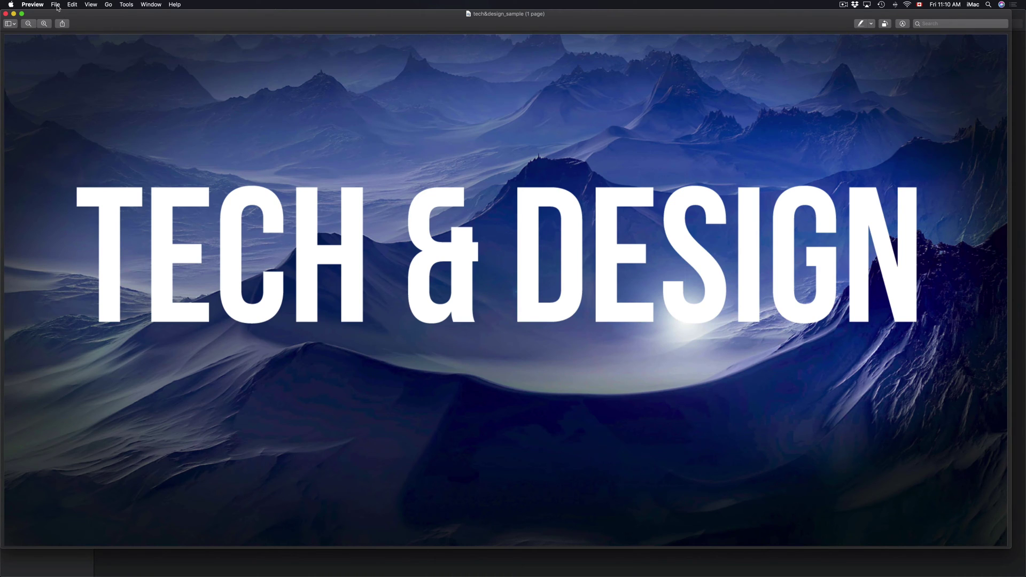
# Step: Export the PDF as a PNG at 150 pixels/inch and save it
pyautogui.click(55, 5)
pyautogui.click(104, 148)
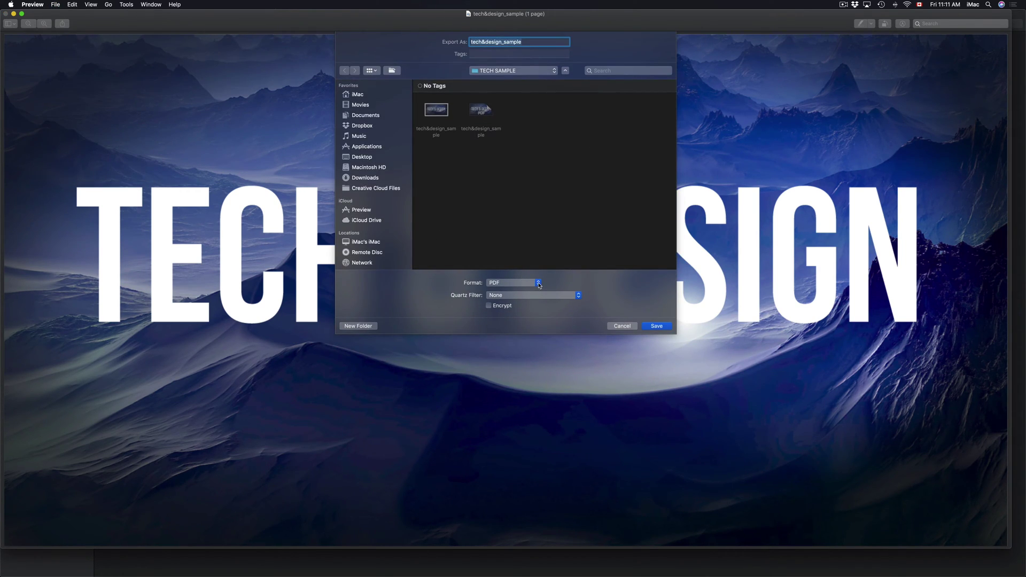
pyautogui.click(537, 282)
pyautogui.click(529, 293)
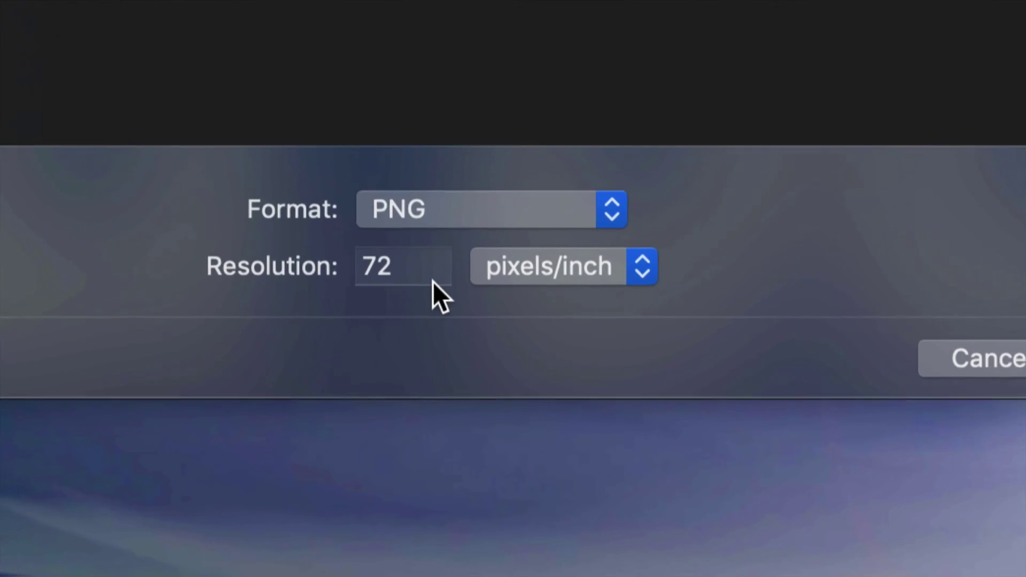
pyautogui.doubleClick(403, 269)
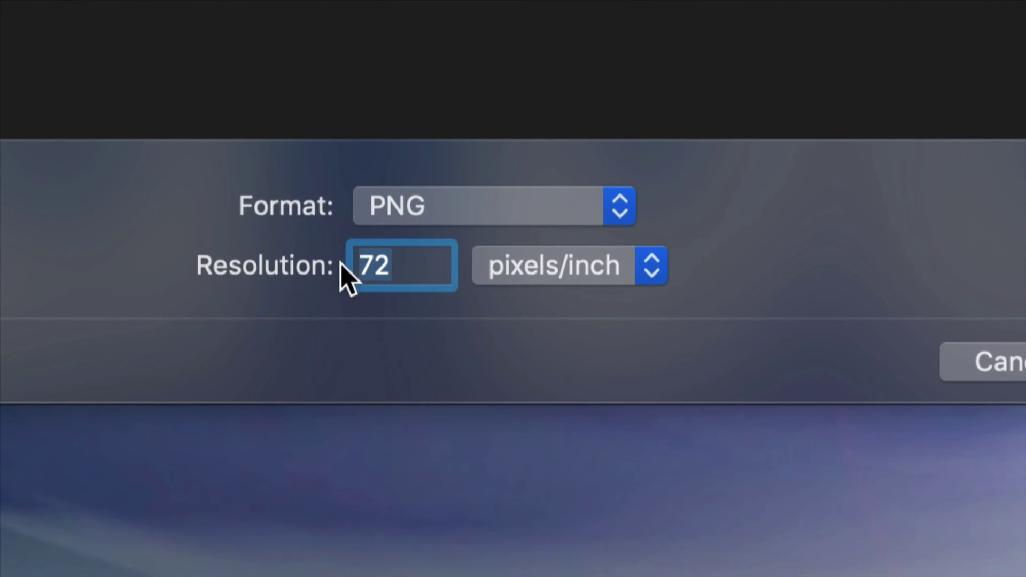
pyautogui.write('150')
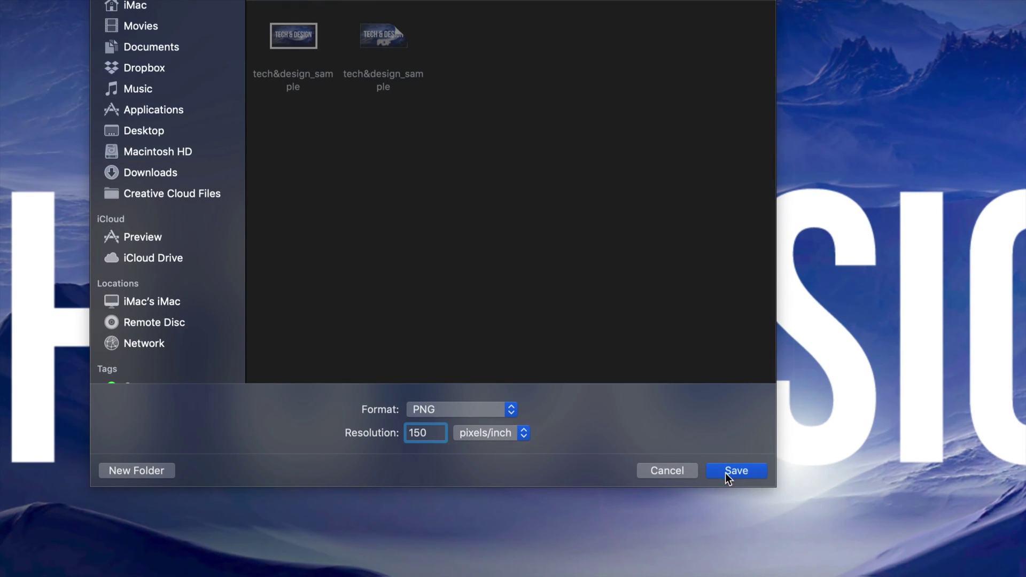
pyautogui.click(725, 473)
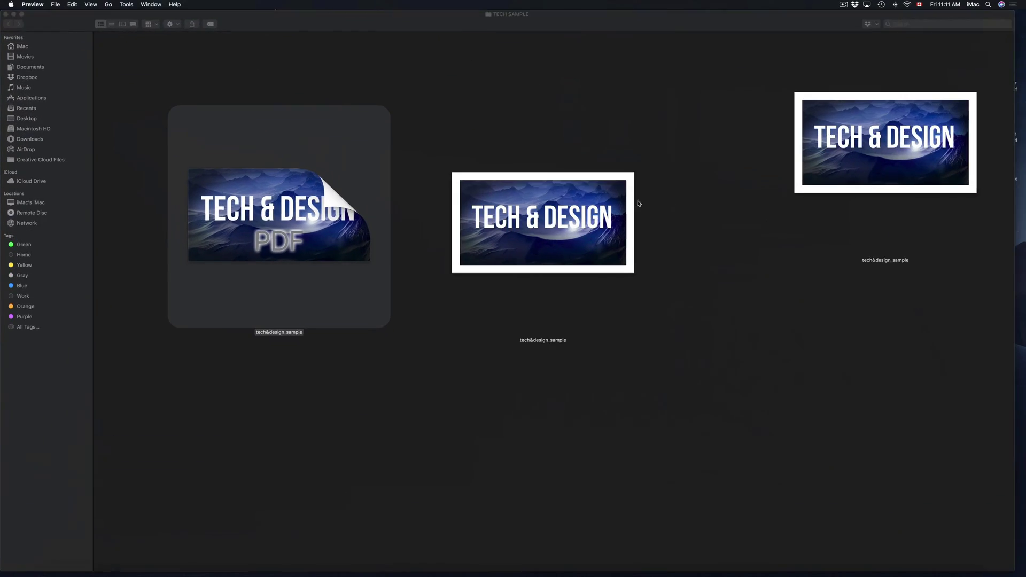
# Step: Check the PNG's info (4000×2041) and place it to the right of the JPEG
pyautogui.moveTo(885, 144); pyautogui.dragTo(563, 423)
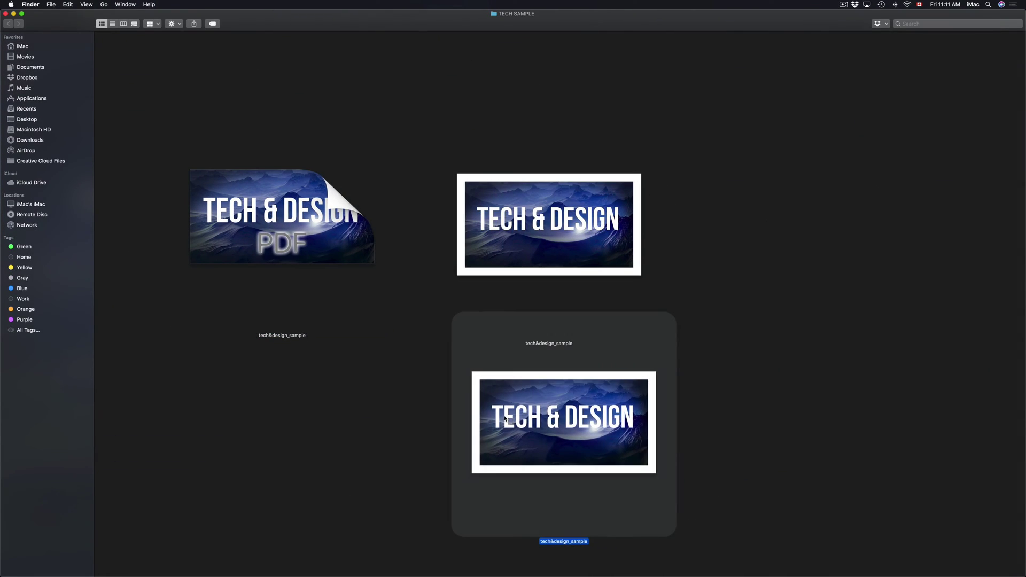
pyautogui.rightClick(529, 412)
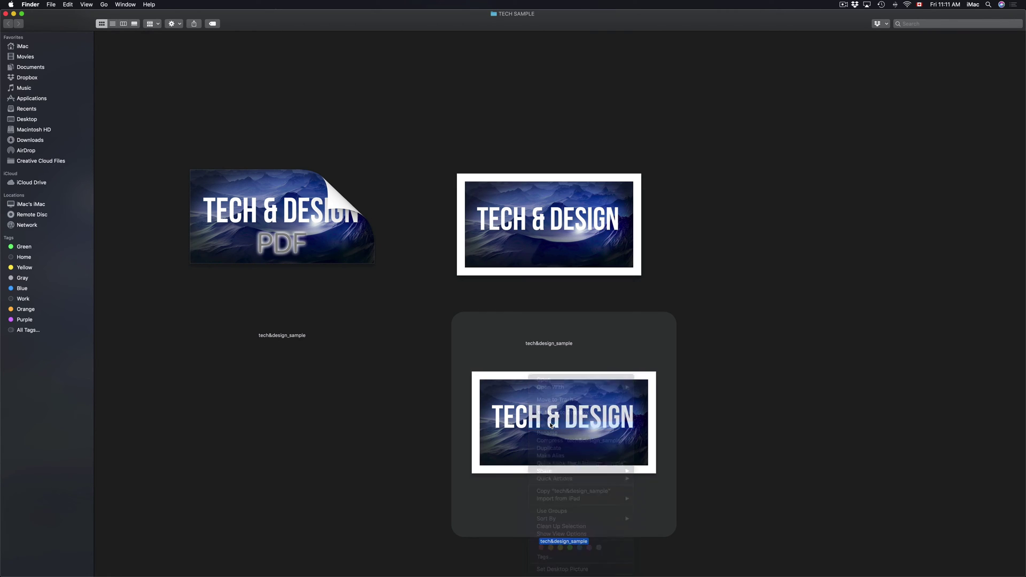
pyautogui.moveTo(264, 161)
pyautogui.mouseDown()
pyautogui.moveTo(56, 18)
pyautogui.moveTo(470, 81)
pyautogui.mouseUp()
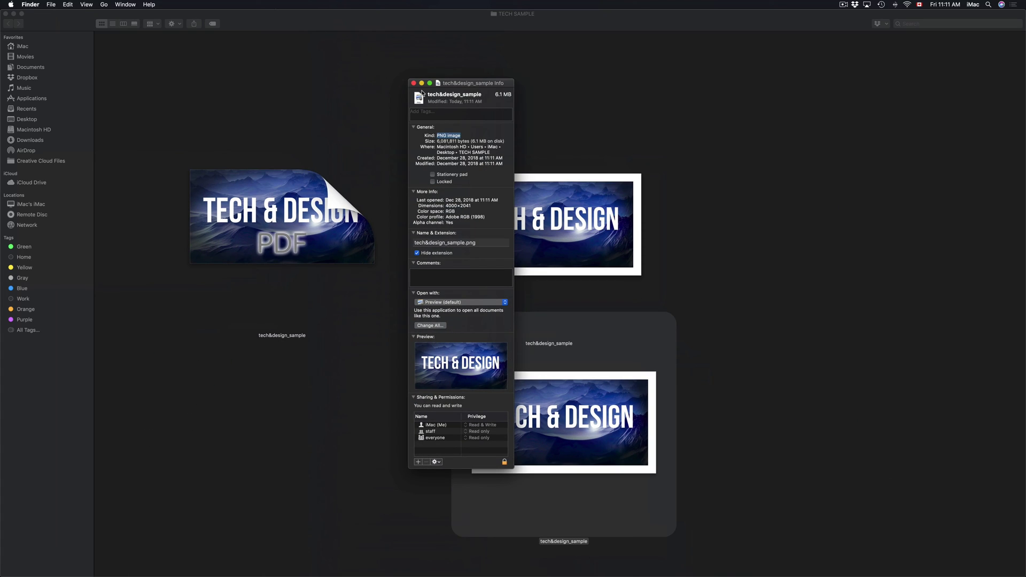
pyautogui.click(414, 83)
pyautogui.moveTo(630, 387); pyautogui.dragTo(793, 208)
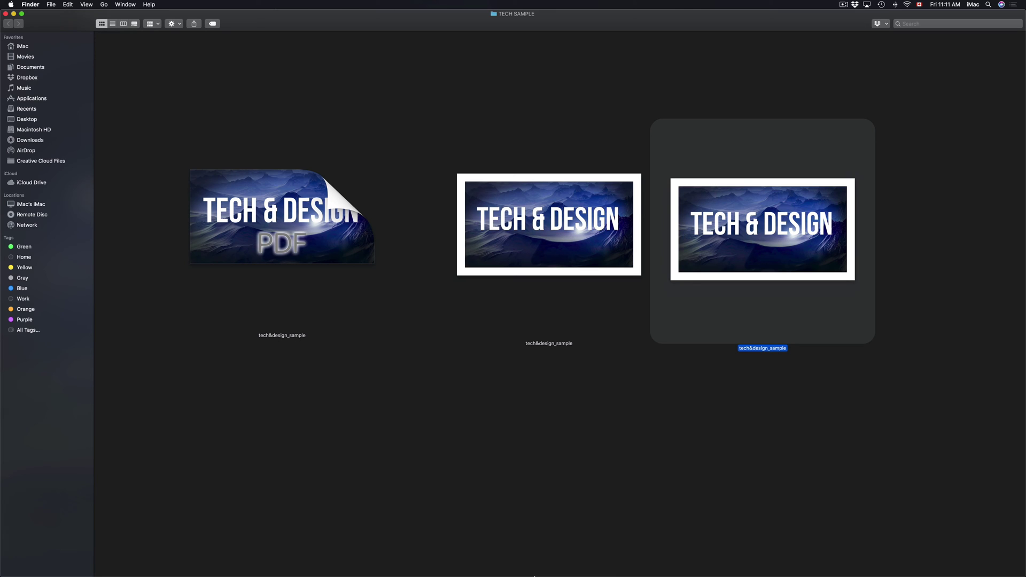
pyautogui.moveTo(526, 558)
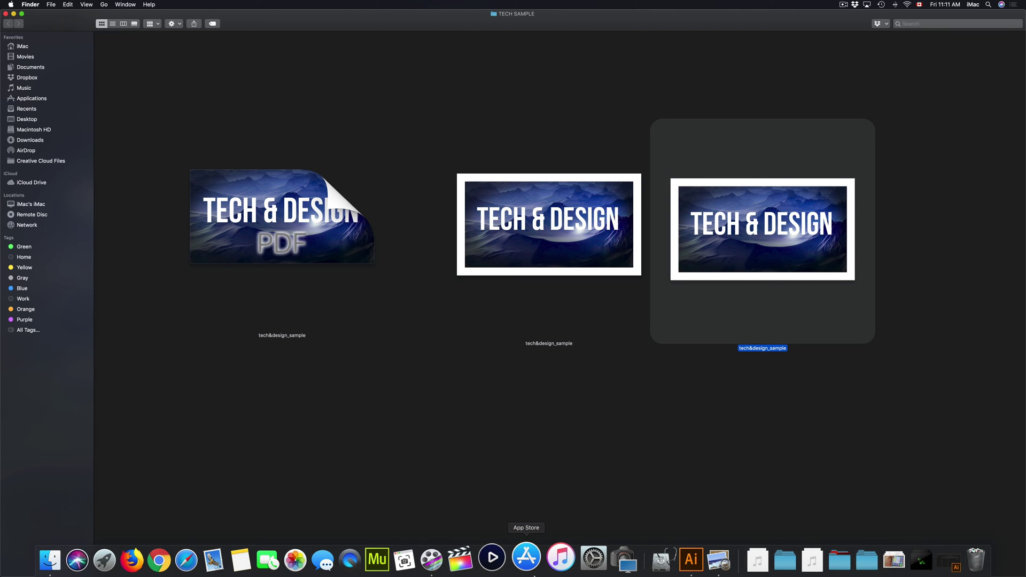
# Step: Reopen the tech&design_sample PDF in Preview and open its Export dialog with Ctrl+Shift+E
pyautogui.click(480, 464)
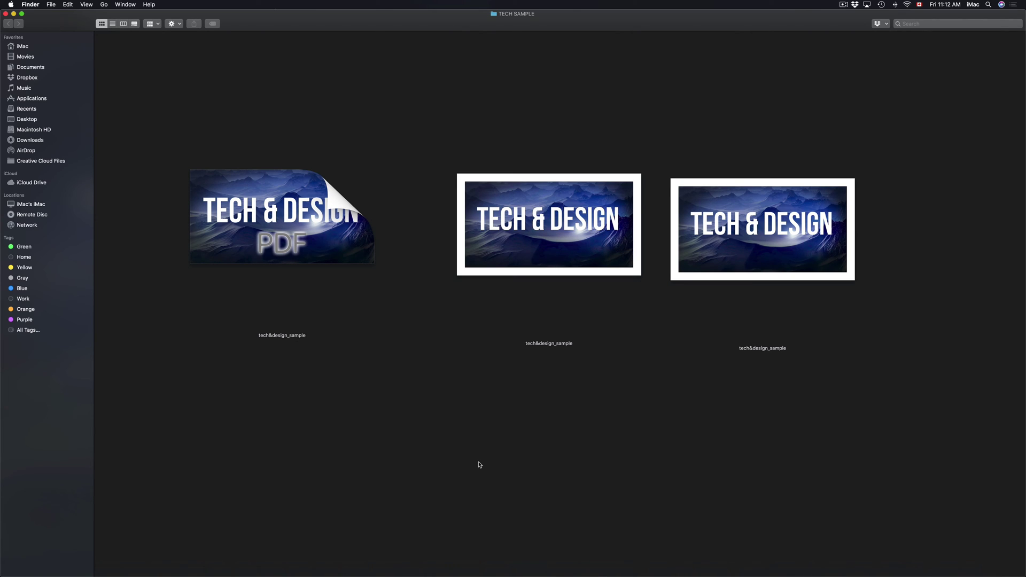
pyautogui.doubleClick(340, 247)
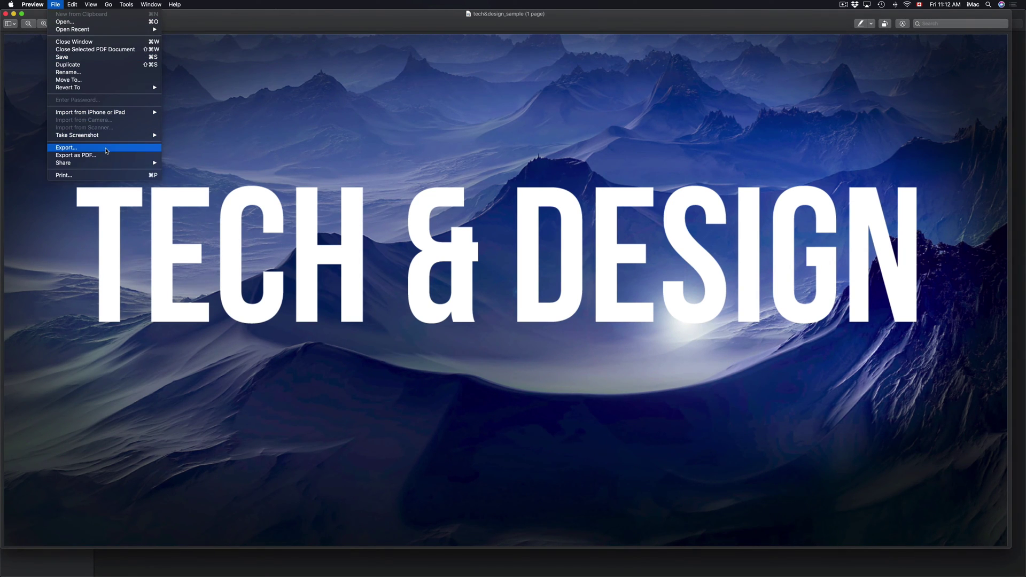
pyautogui.hotkey('ctrl', 'shift', 'e')
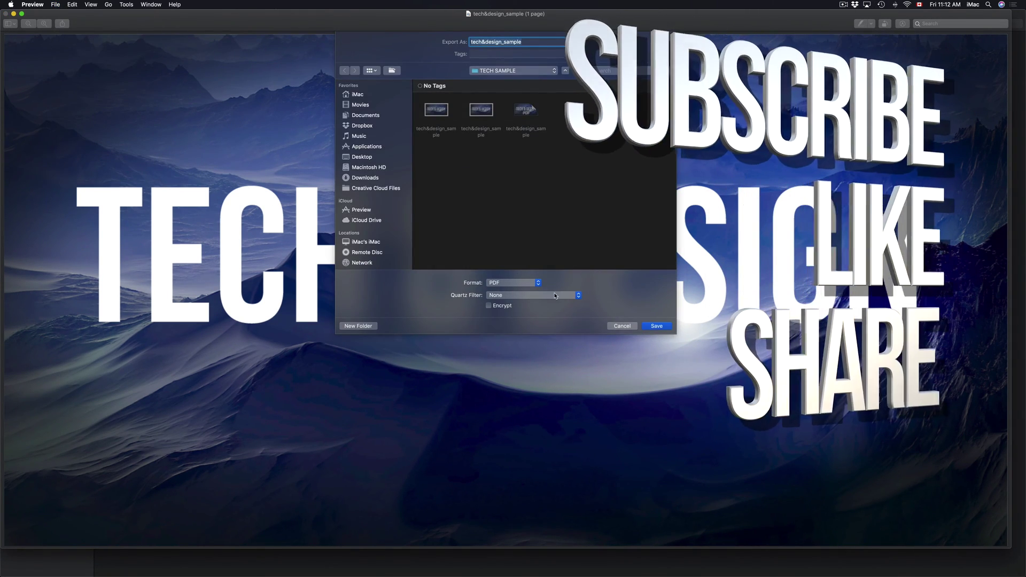